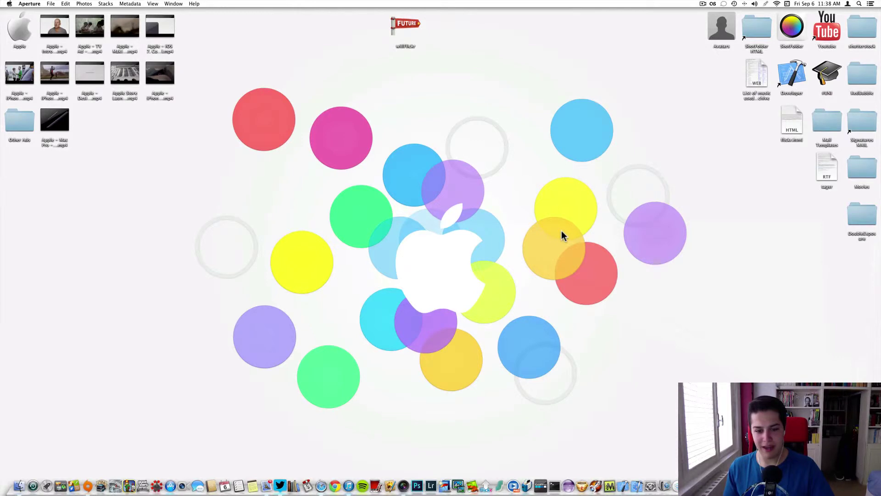
- Restore the minimized Aperture window from the Dock to show the pipe band photo's adjustments
left_click(688, 486)
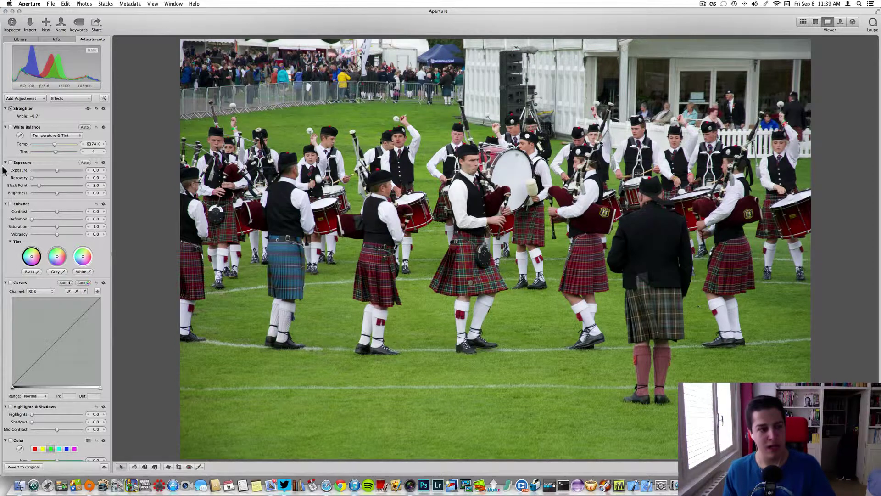
left_click(72, 99)
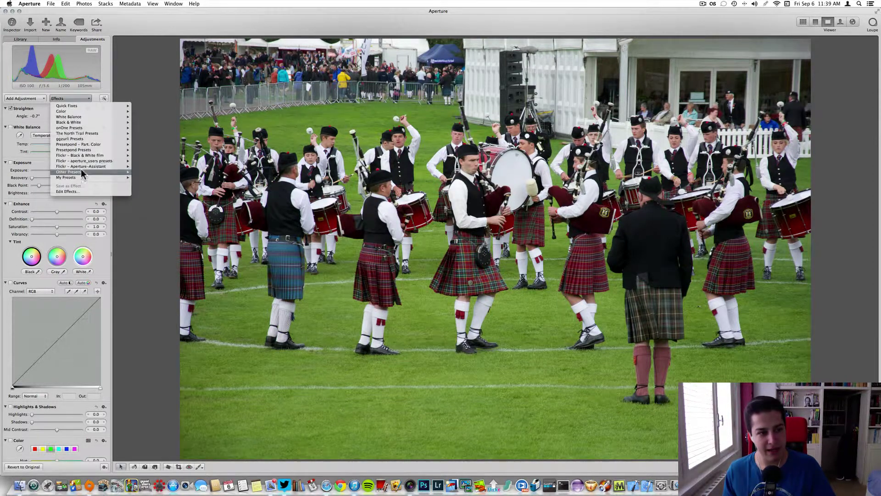
mouse_move(90, 178)
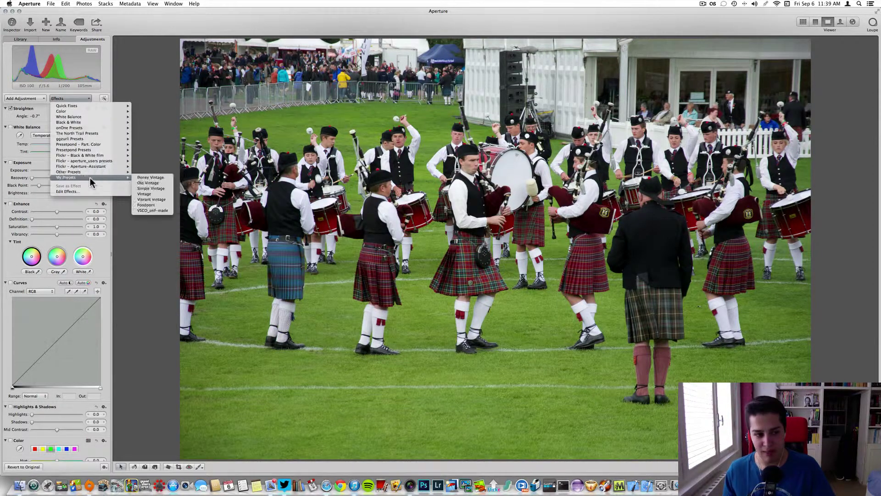
left_click(156, 210)
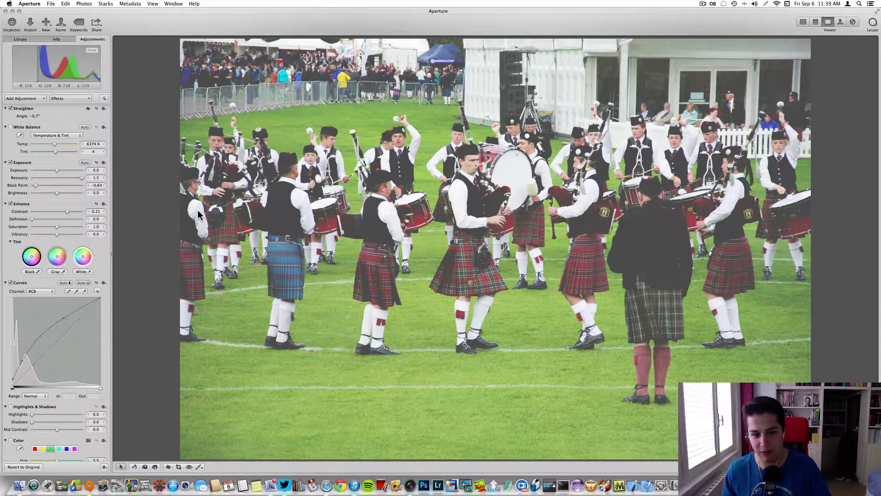
key("super+z")
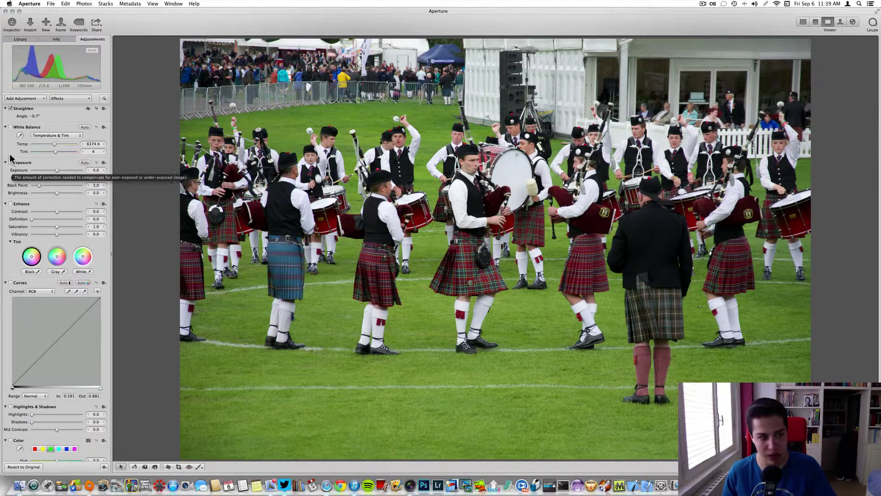
- Enable Curves, lift the black point, bend a two-point brightening RGB curve, and raise exposure to 0.34
left_click(21, 99)
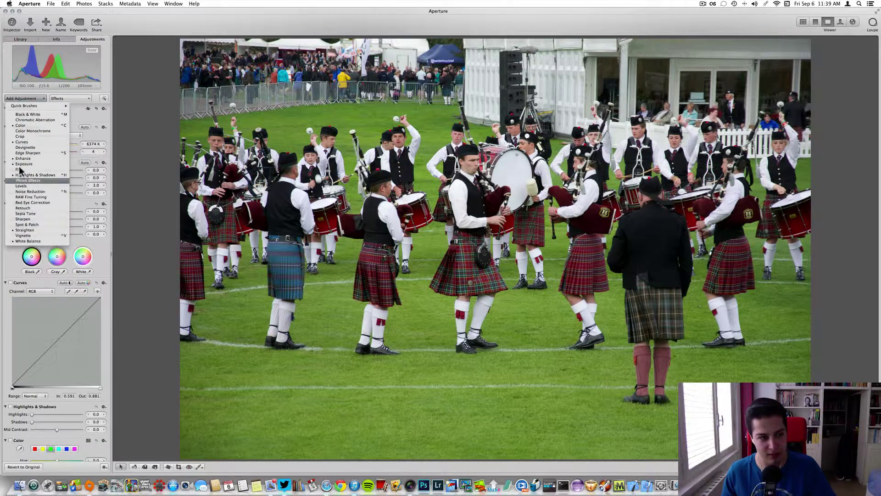
left_click(161, 215)
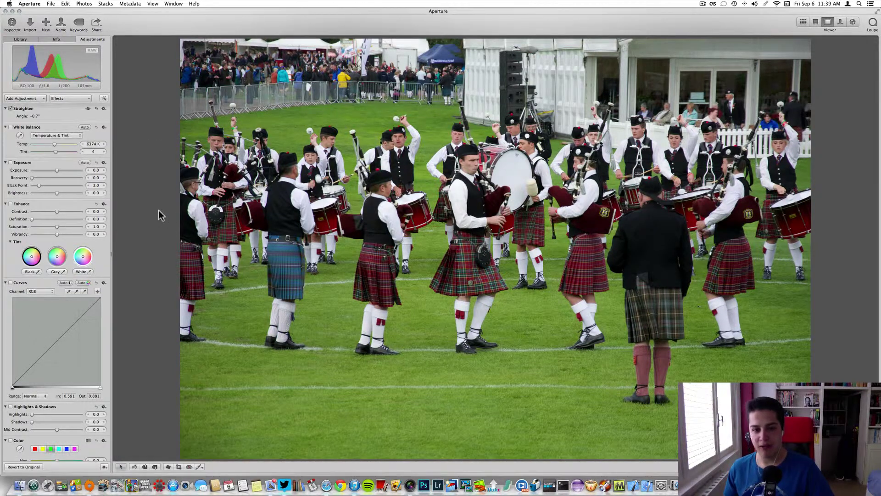
left_click(13, 389)
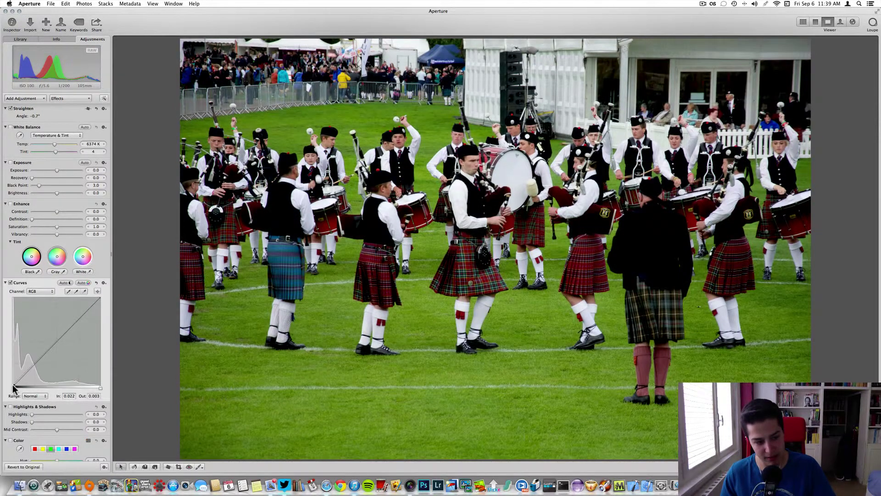
left_click_drag(11, 388, 14, 382)
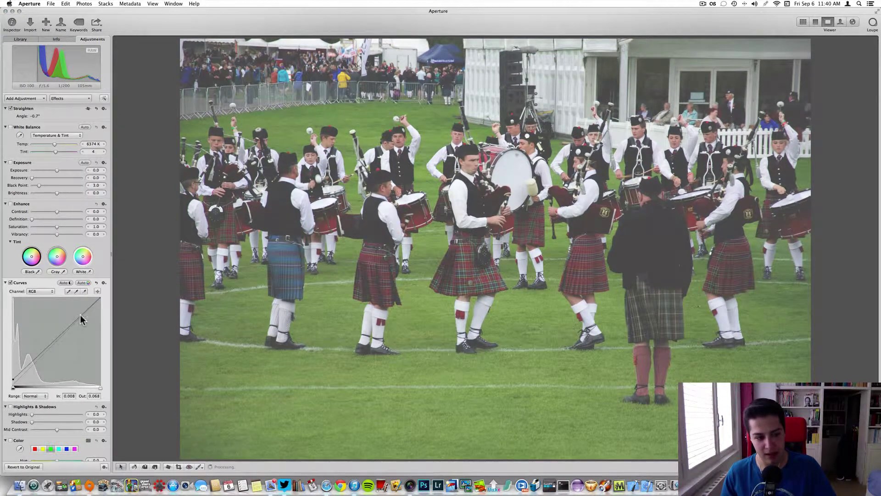
left_click_drag(81, 315, 74, 308)
left_click_drag(39, 342, 35, 356)
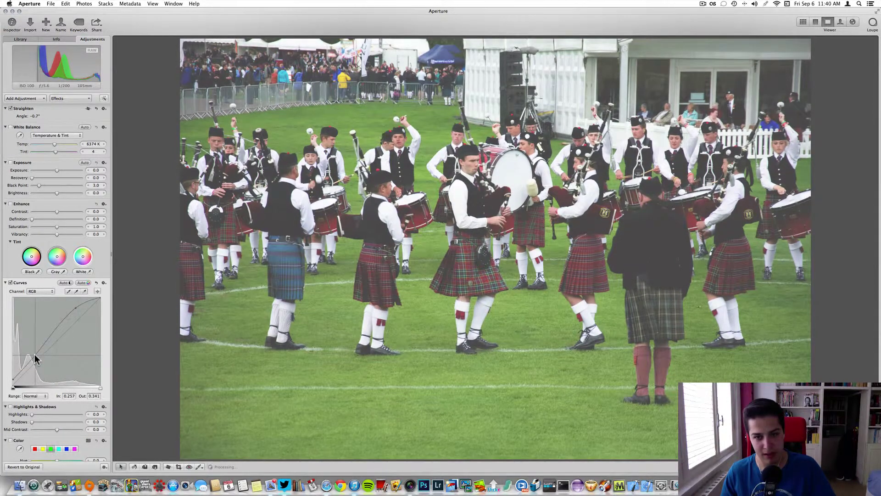
scroll(33, 275, "up", 2)
left_click_drag(56, 172, 49, 178)
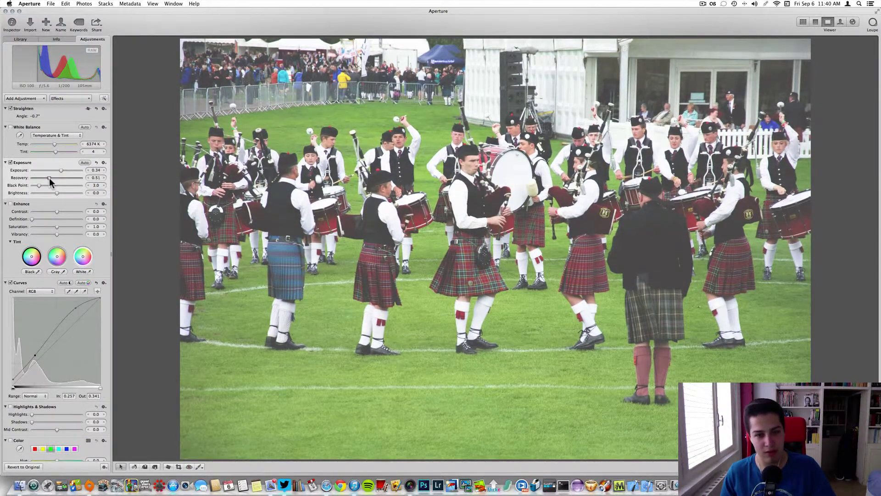
- Raise the lower curve point, re-enter exposure, raise recovery to 0.63, and drop black point to −5.0
left_click_drag(35, 356, 32, 351)
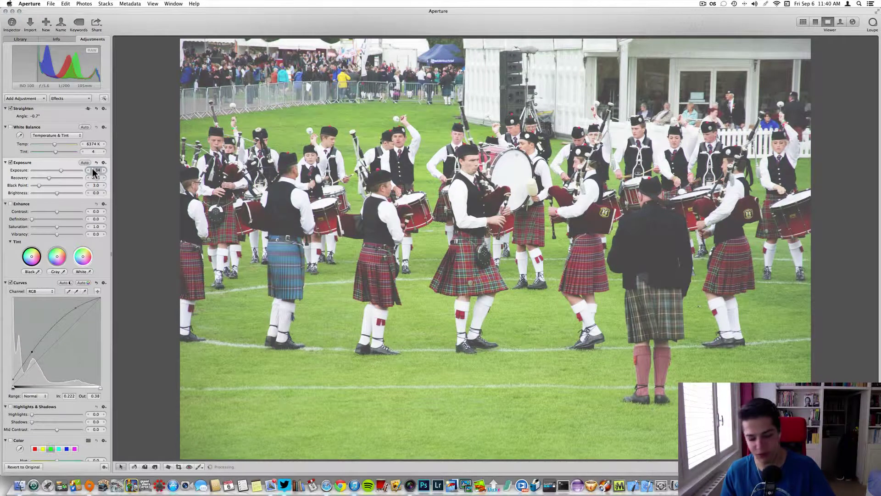
type("0")
key("shift+Return")
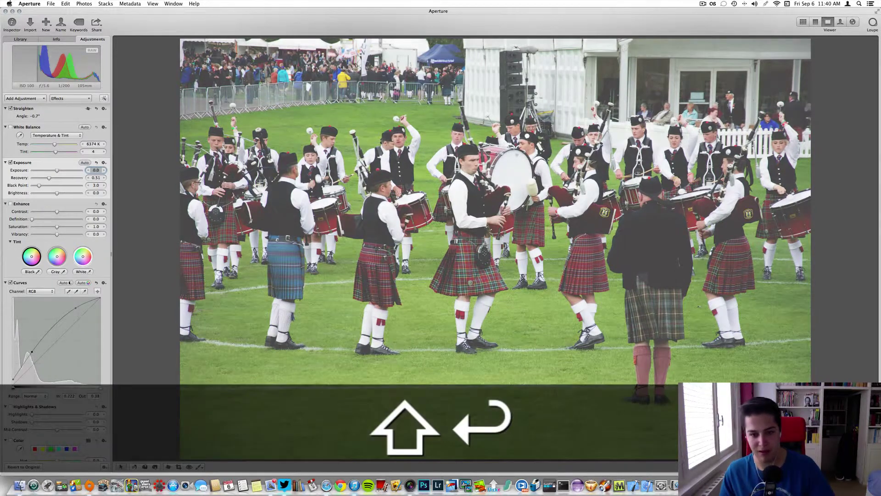
left_click_drag(49, 179, 62, 170)
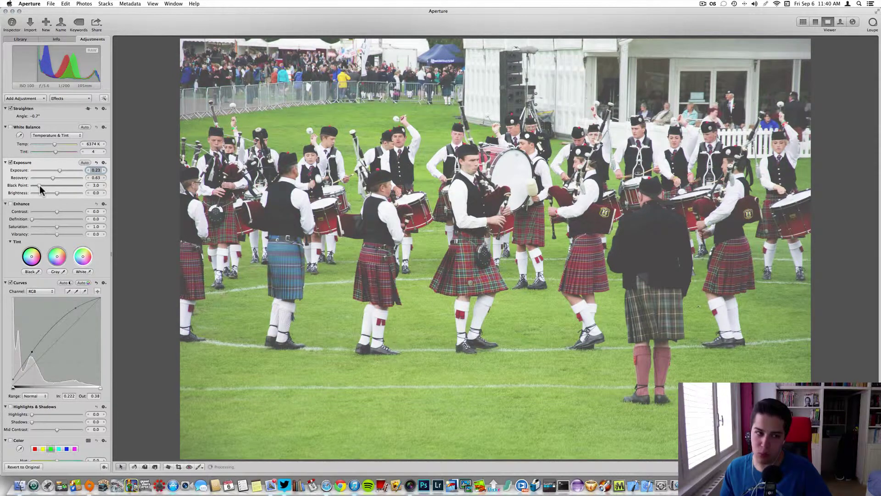
left_click_drag(40, 185, 65, 212)
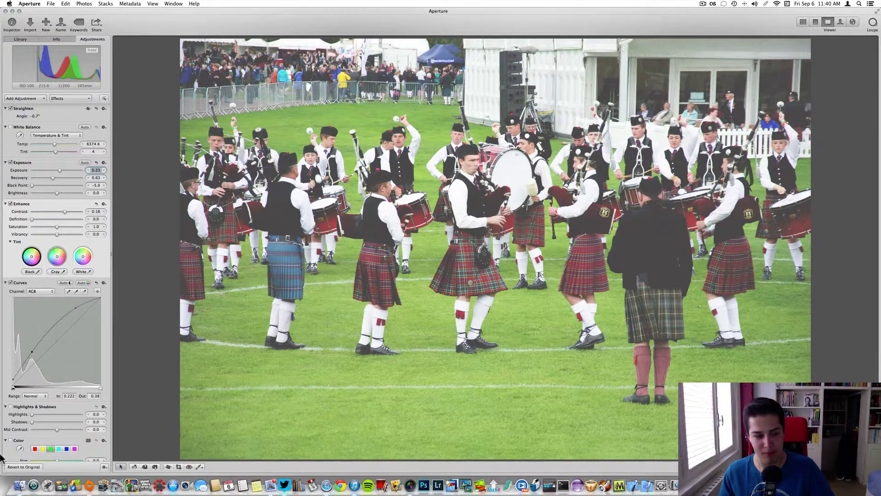
- Lower the luminance of the greens in the Color adjustment
scroll(45, 428, "down", 3)
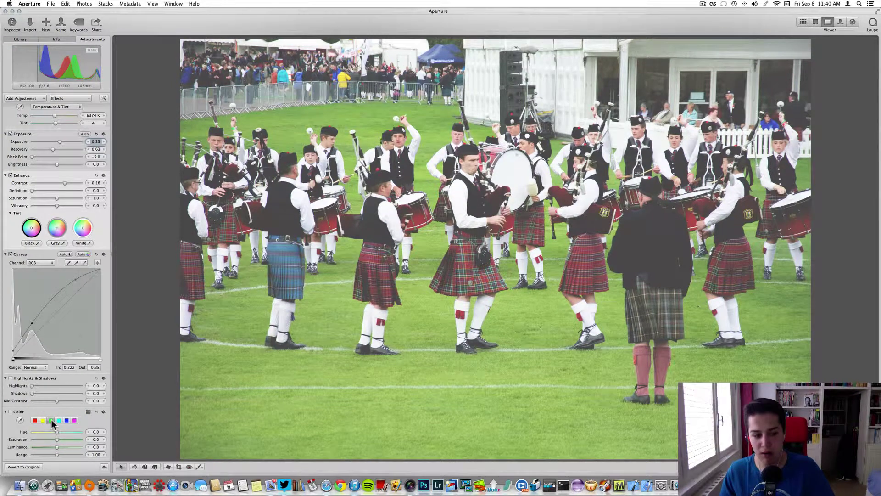
left_click(52, 425)
mouse_move(57, 447)
left_mouse_down()
mouse_move(77, 459)
mouse_move(60, 440)
left_mouse_up()
- Bring exposure down to −0.01 and raise contrast to 0.2
scroll(37, 294, "up", 2)
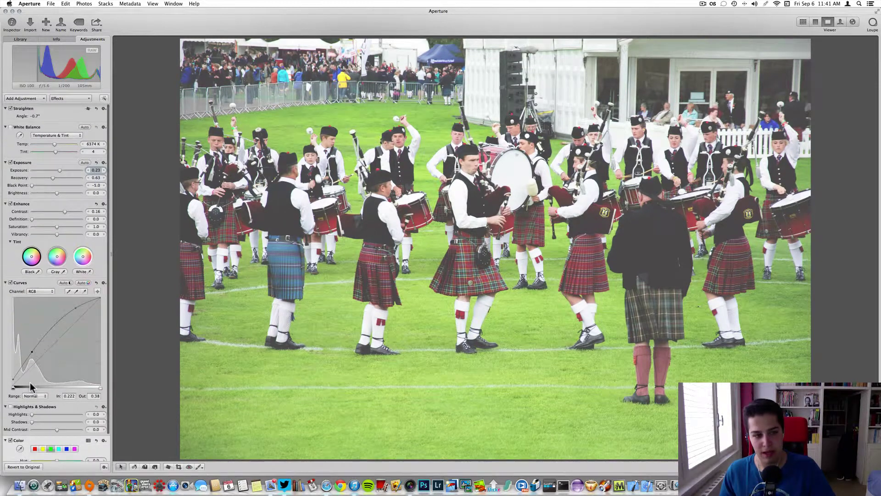
left_click(61, 173)
left_click_drag(60, 171, 57, 170)
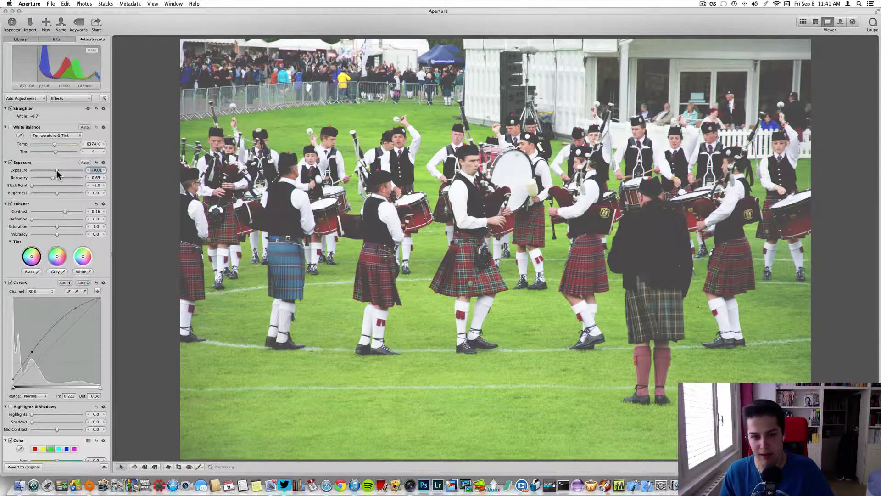
left_click_drag(64, 210, 66, 211)
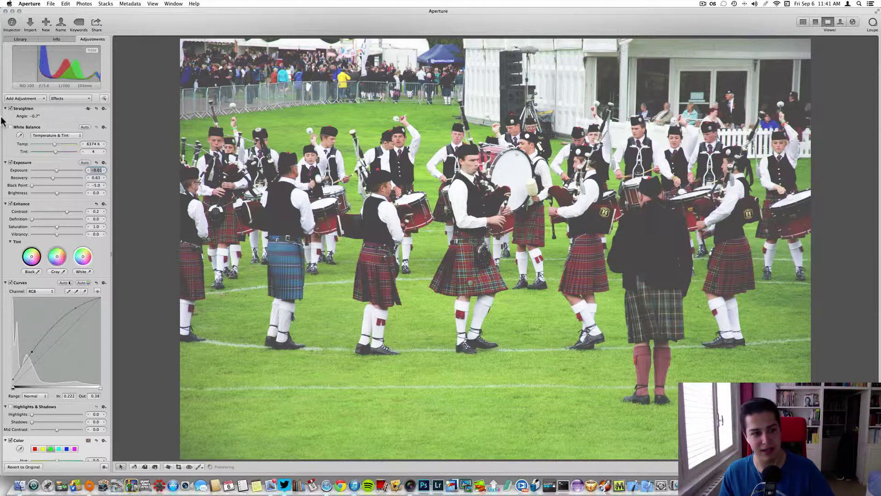
key("Return")
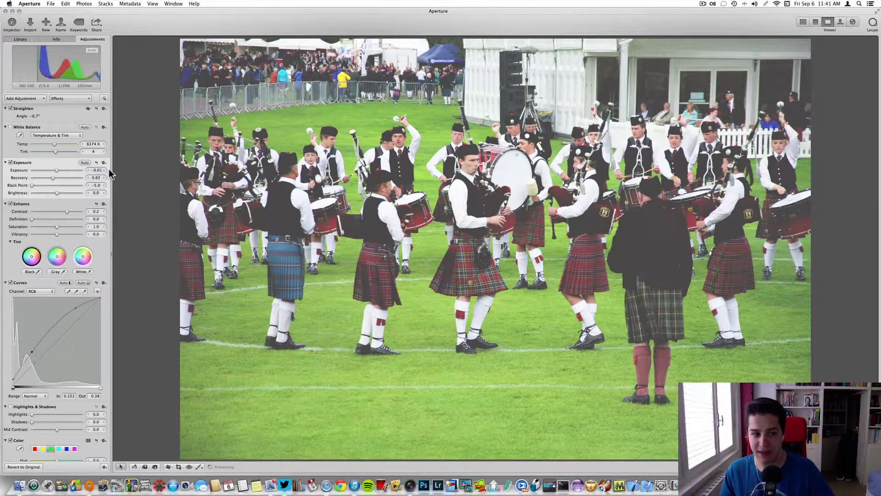
- Save the current adjustments as an effect preset named 'VSCOcam_self-made'
left_click(76, 100)
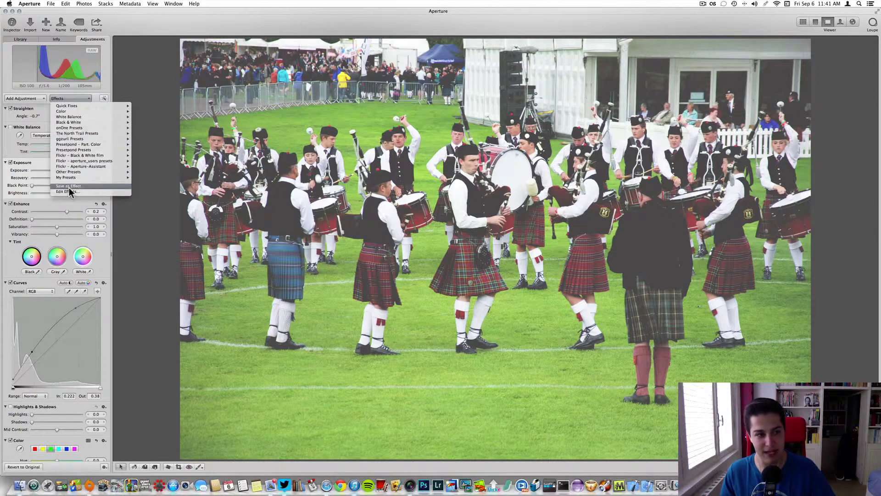
key("Escape")
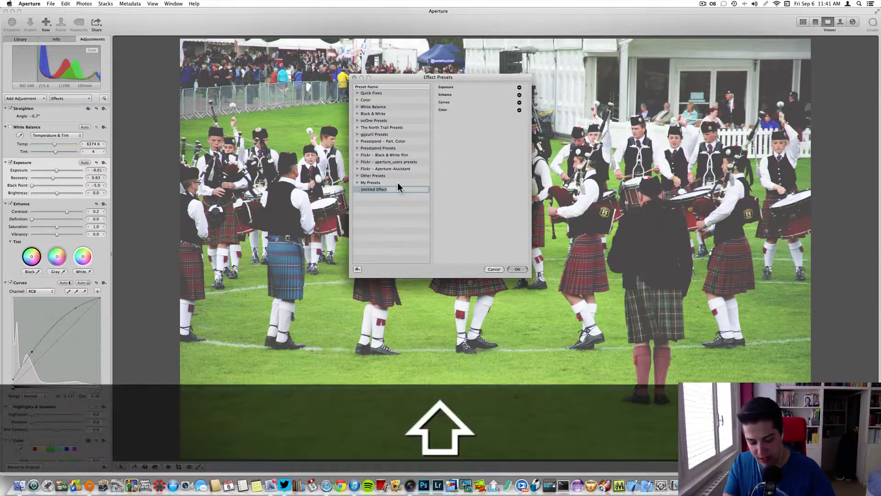
type("VSC")
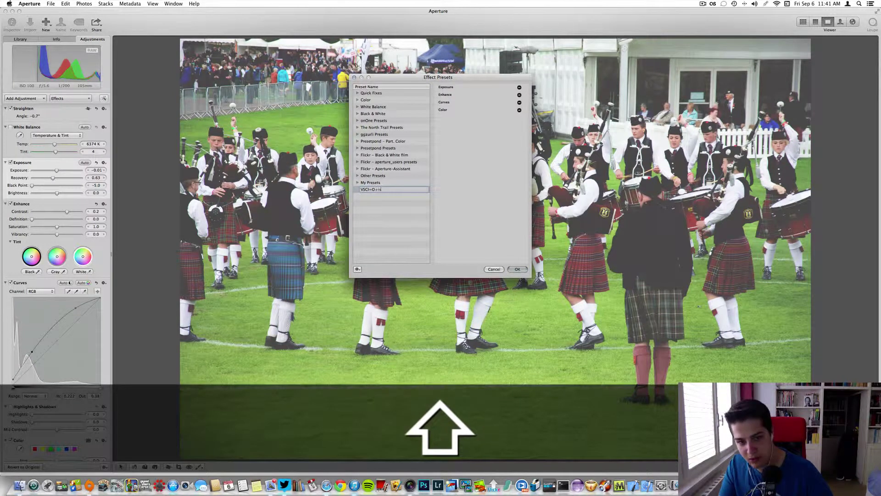
type("O")
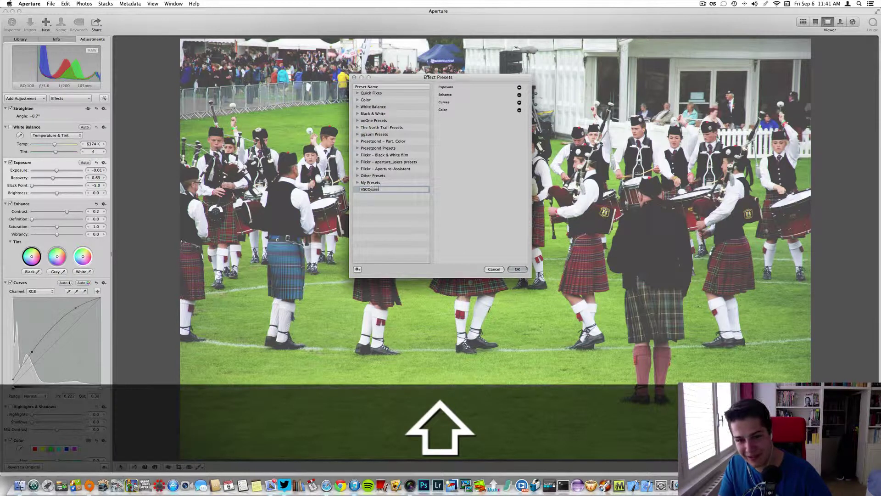
type("cam_self-")
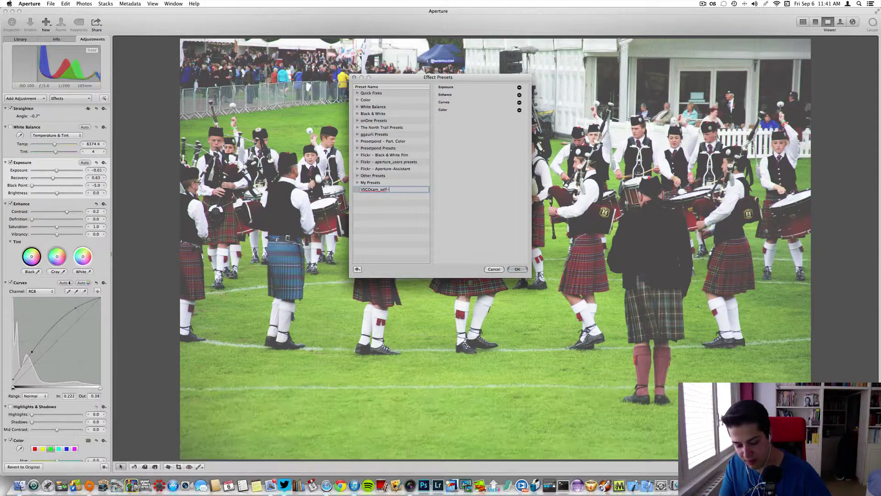
type("made")
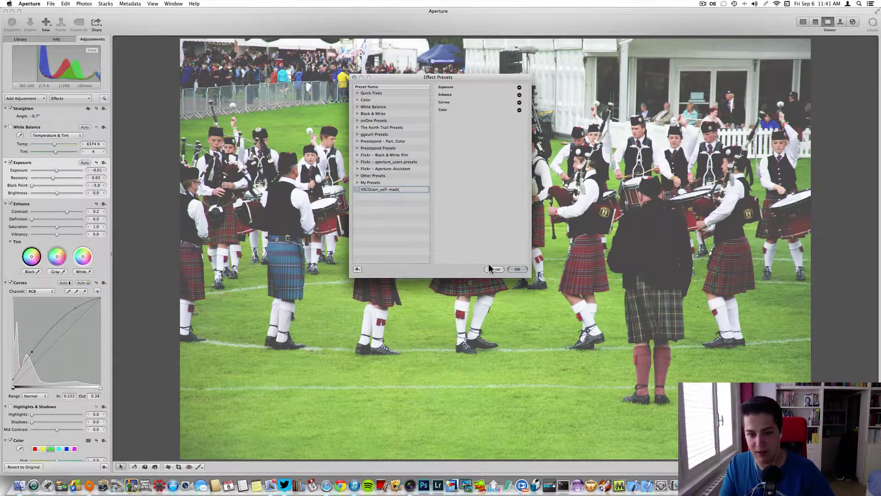
left_click(516, 270)
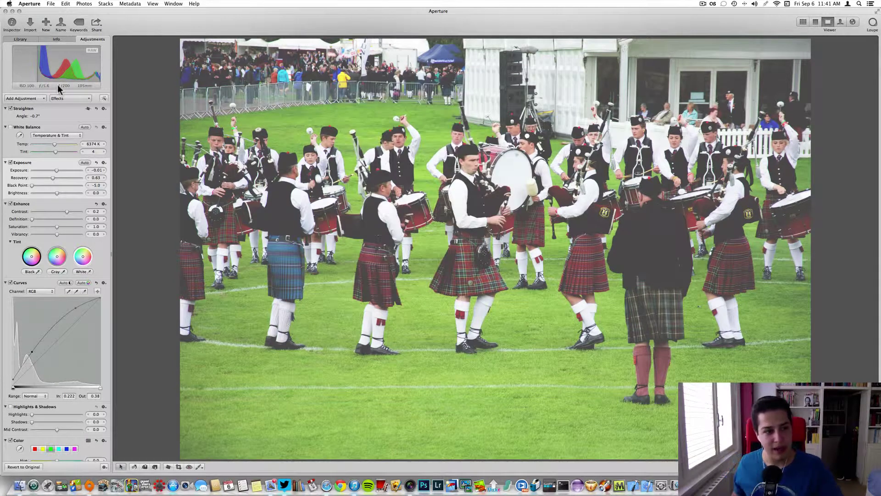
- Apply the VSCOcam_self-made preset from My Presets, then undo it with Cmd+Z
left_click(70, 98)
mouse_move(76, 183)
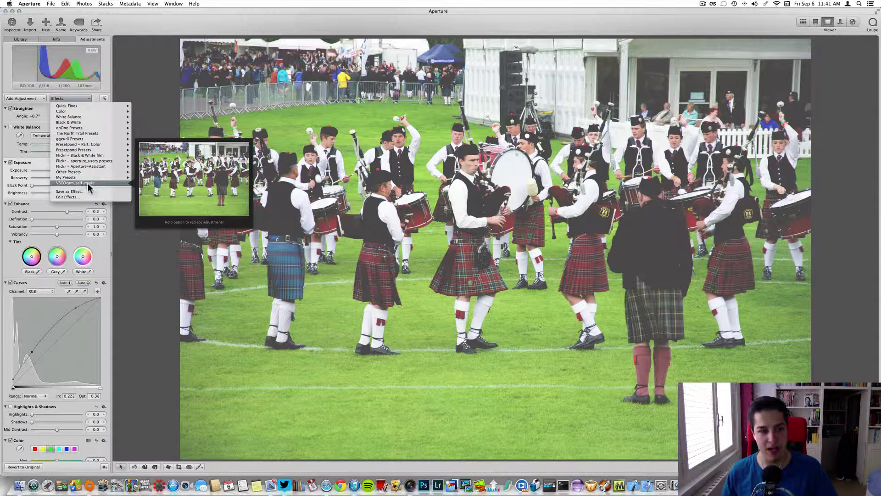
left_click(145, 211)
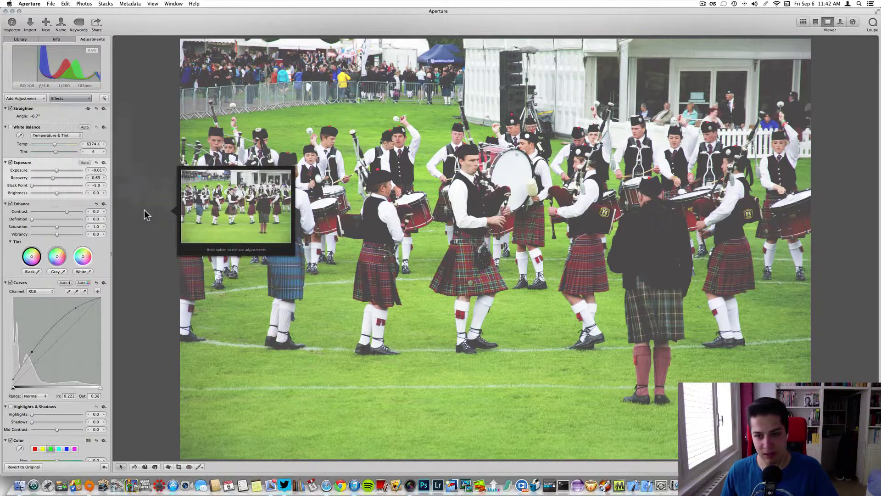
key("super+z")
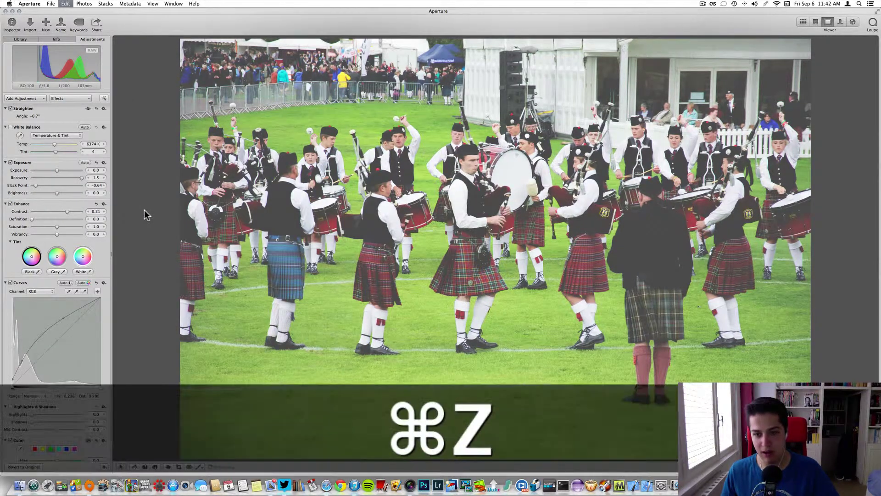